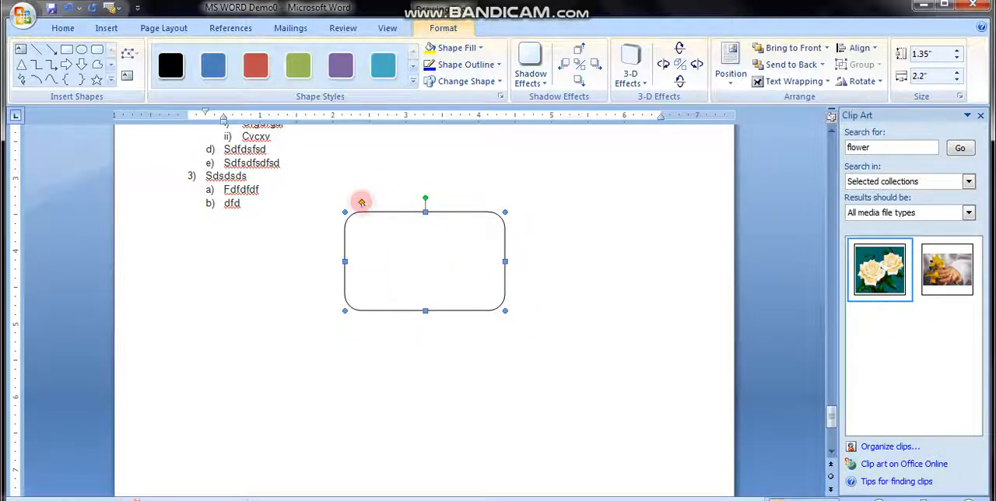
- Reshape the rounded rectangle's corners to fully rounded, to square, and back to fully rounded
left_click_drag(362, 202, 435, 260)
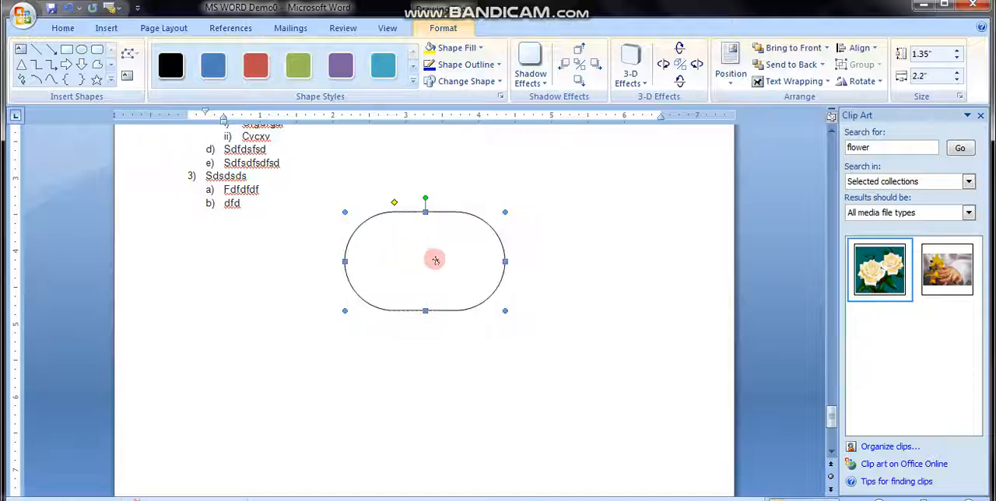
left_click_drag(395, 203, 251, 209)
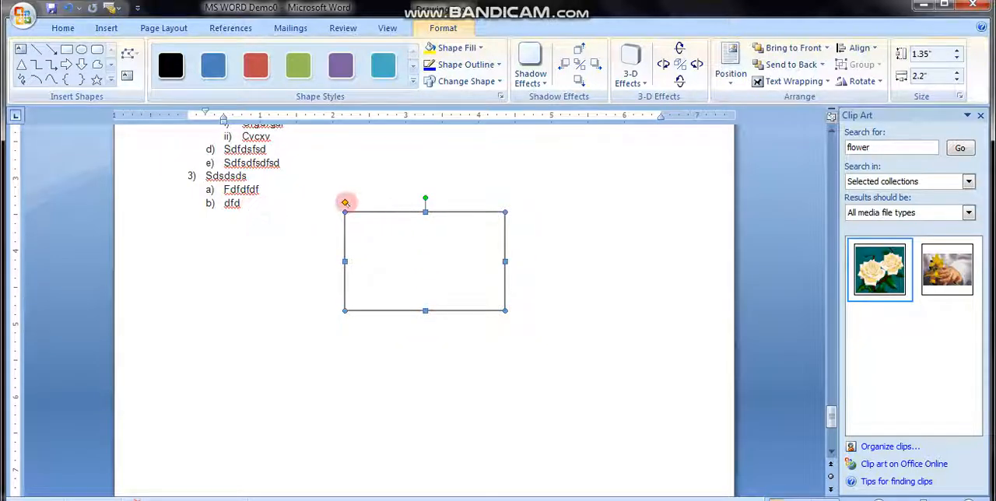
left_click_drag(345, 203, 461, 208)
- Resize the rounded rectangle to about 2.09" high by 2.51" wide and rotate it counterclockwise
left_click_drag(464, 345, 411, 336)
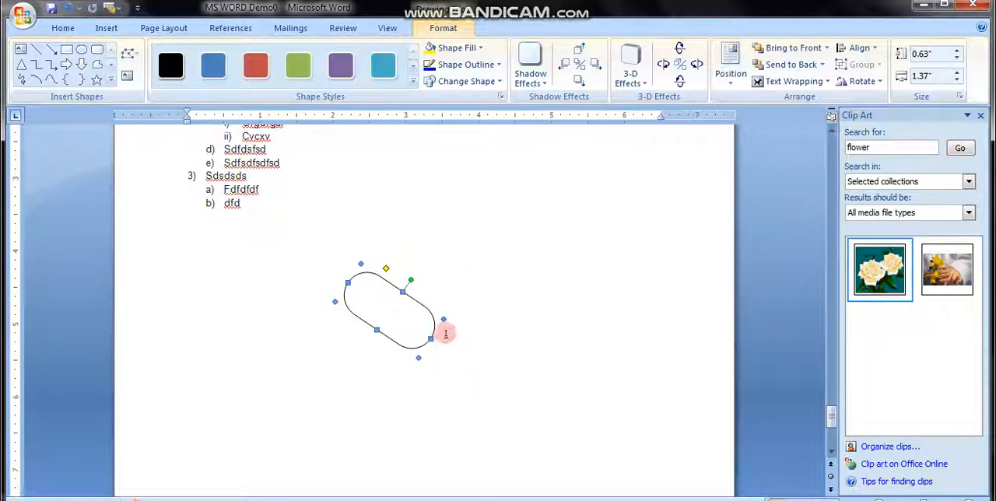
left_click_drag(443, 318, 570, 276)
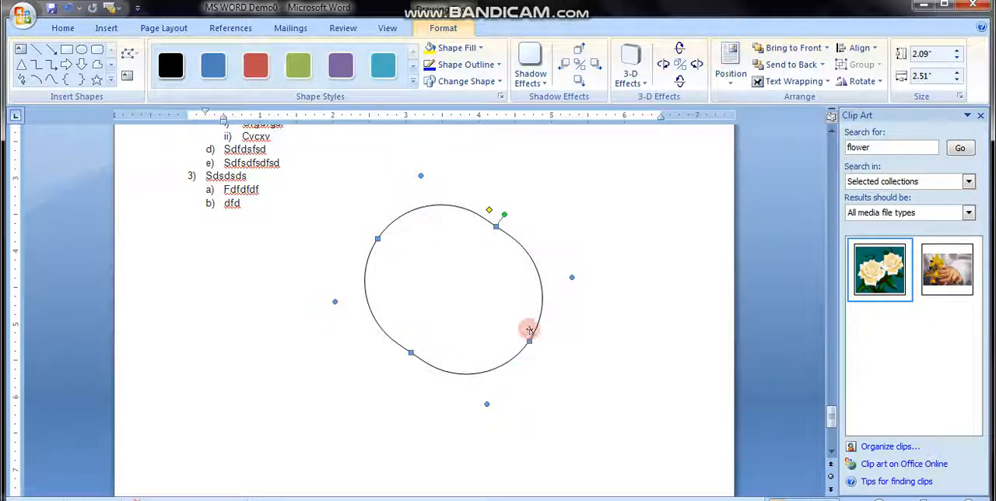
left_click_drag(503, 214, 393, 223)
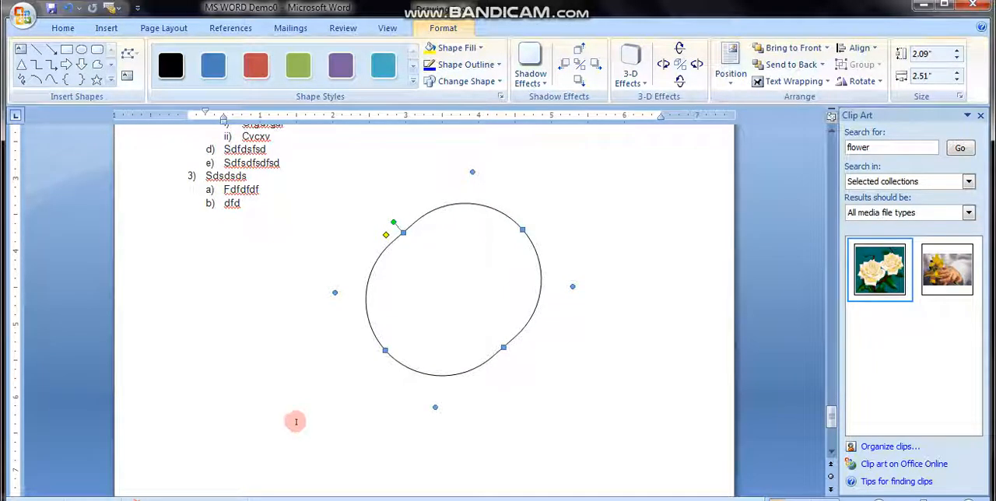
- Insert a cloud callout overlapping the rounded shape, about 1.32" high by 2.72" wide, with its thought bubbles trailing to the lower left
left_click(249, 336)
left_click(107, 30)
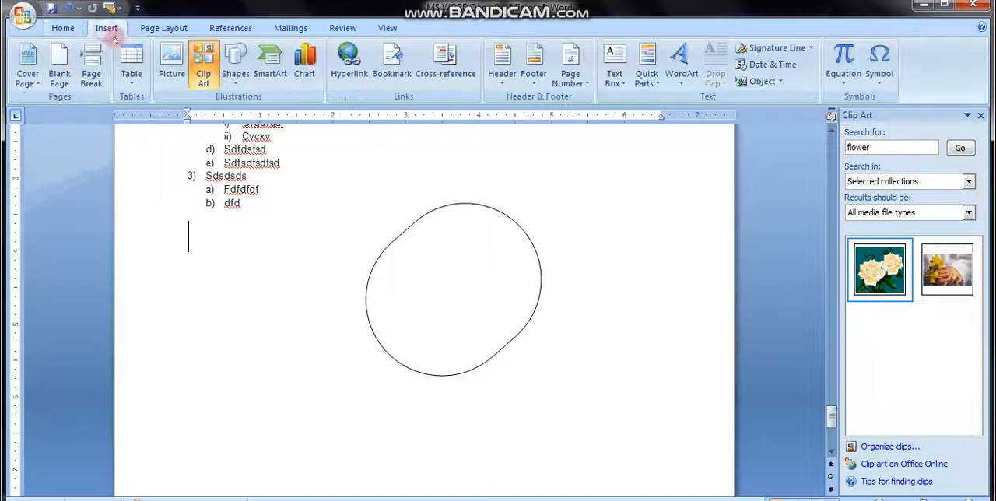
left_click(236, 66)
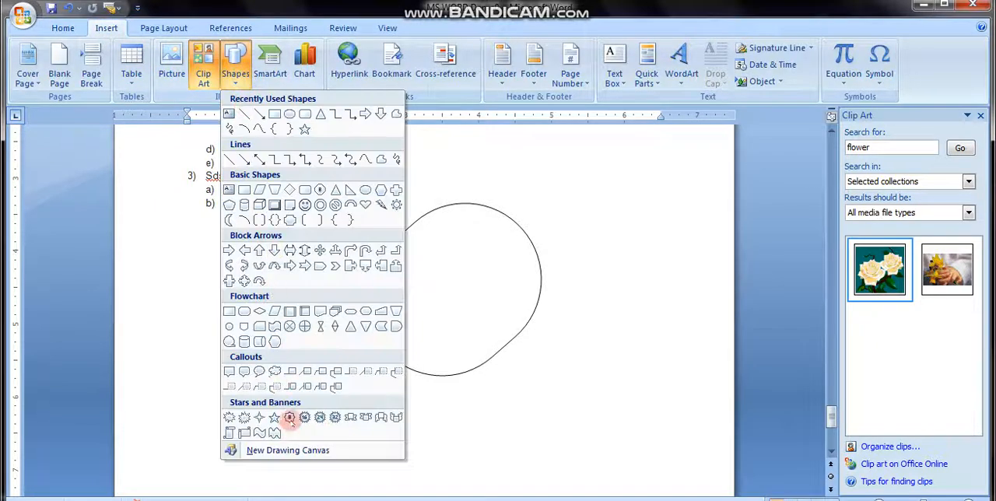
left_click(277, 369)
left_click_drag(489, 176, 621, 332)
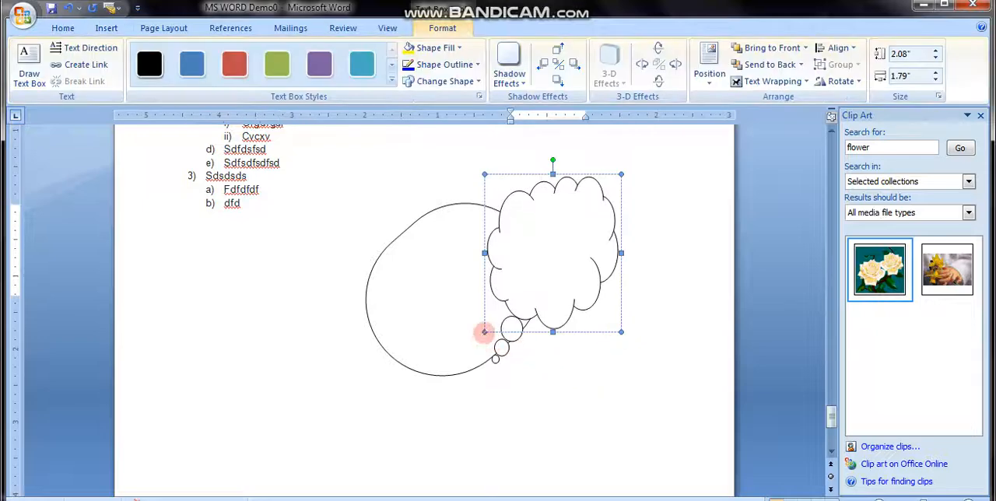
left_click_drag(484, 333, 420, 274)
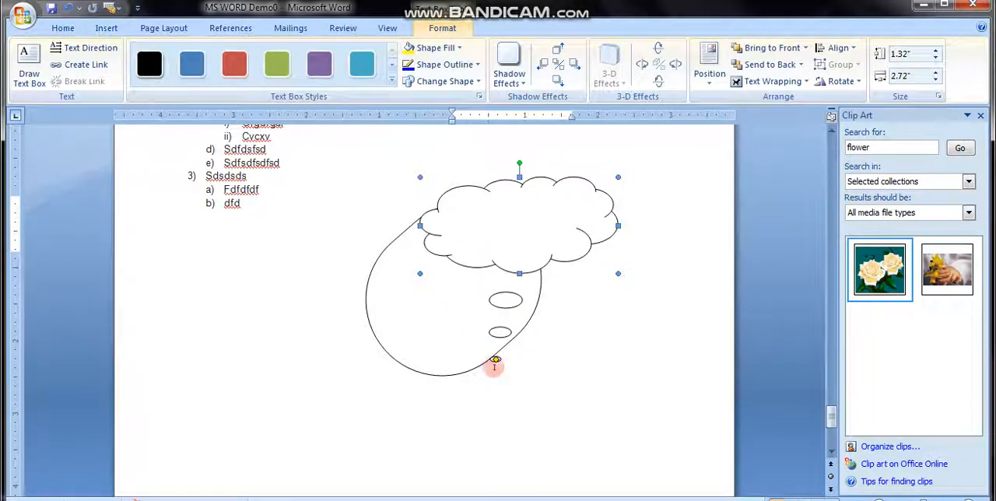
left_click_drag(495, 360, 326, 335)
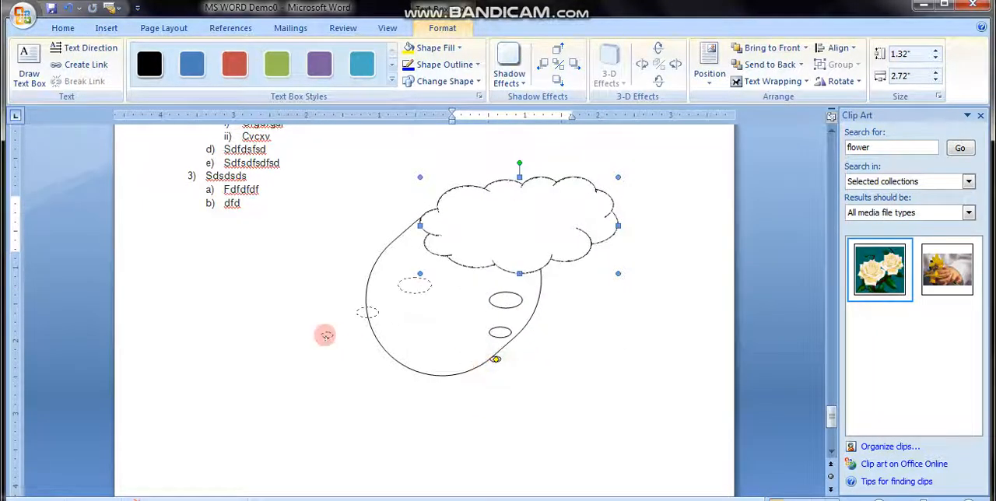
- Enter "Dfg fgf gfdgd fgdf gdfgdf gdfgdfgdf gdfgd" in the cloud callout and apply the purple text box style
left_click(511, 233)
type("dfgdfgdf gdfgd")
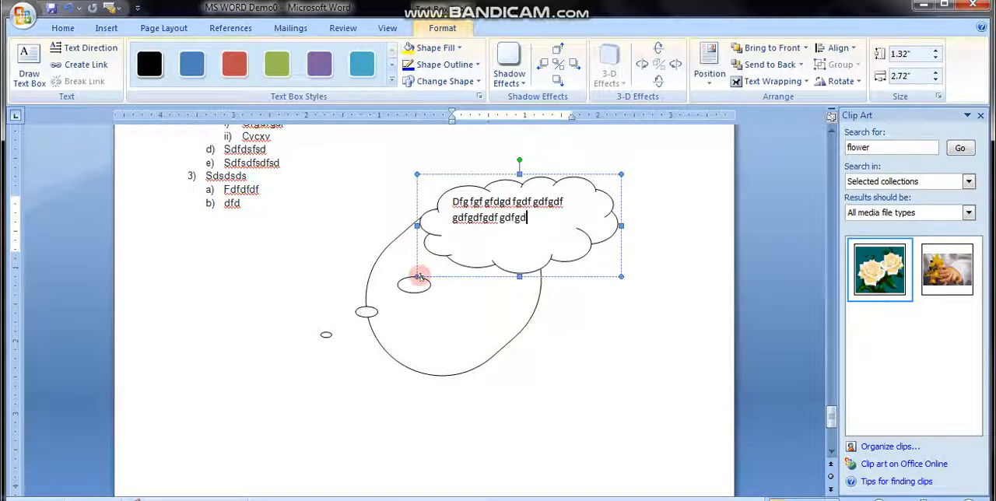
left_click(517, 273)
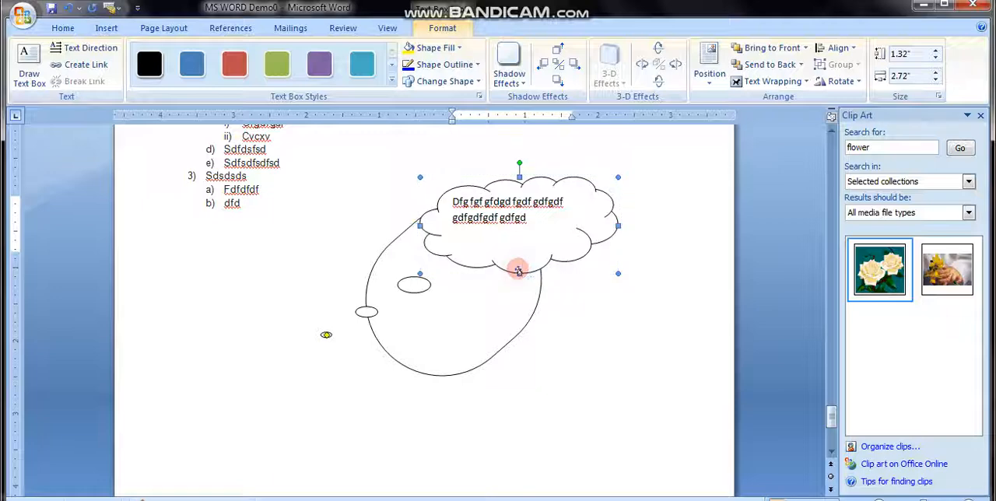
left_click(234, 70)
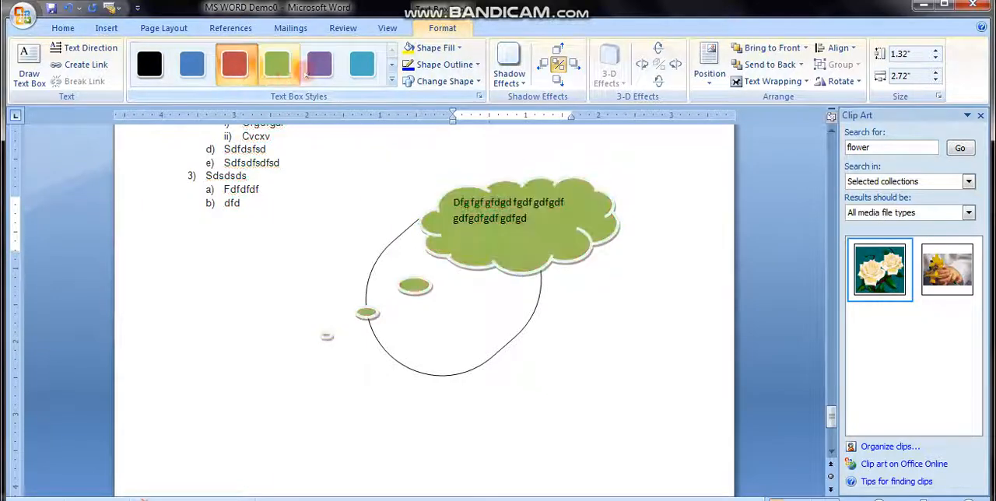
left_click(319, 64)
- Colour the cloud callout's text red and centre it
left_click_drag(456, 203, 525, 221)
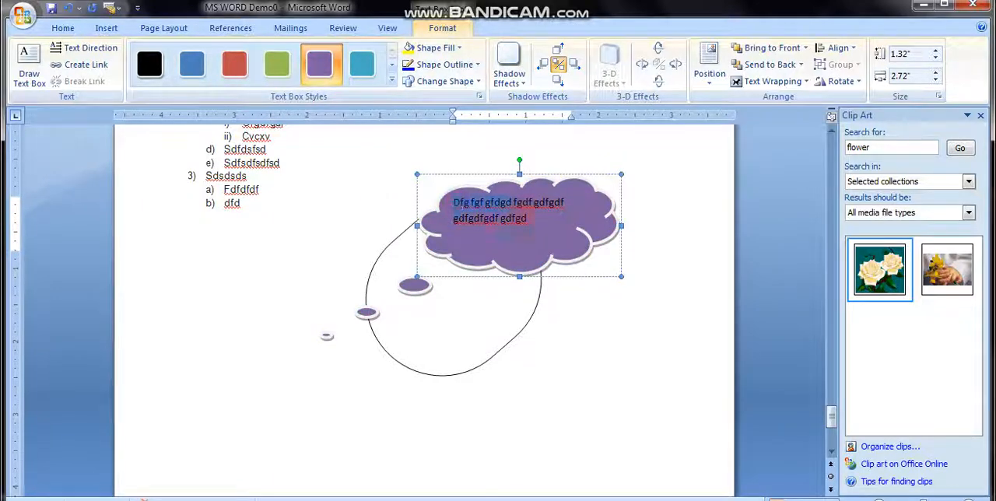
left_click(63, 28)
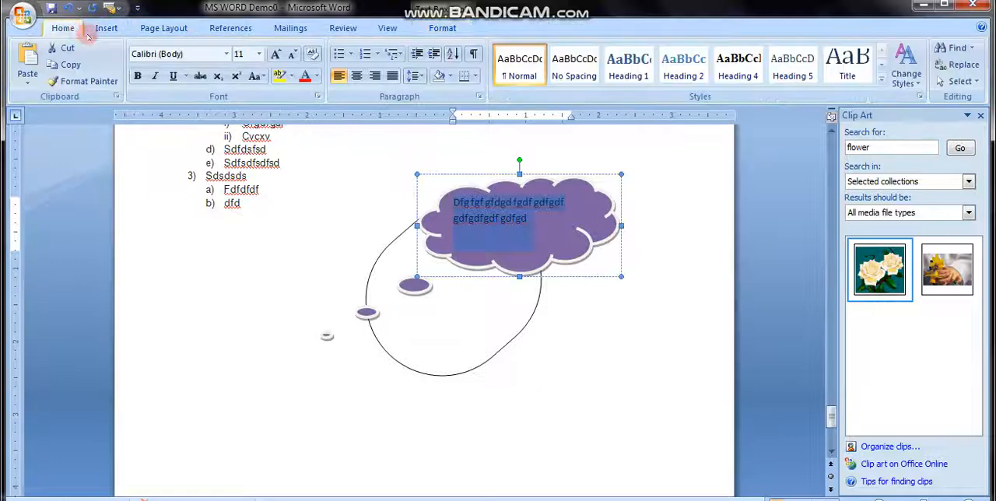
left_click(306, 77)
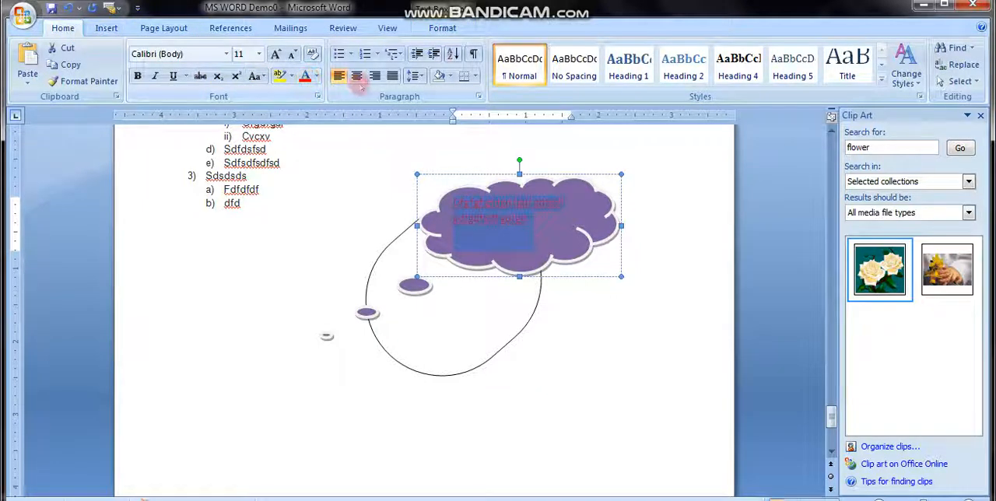
left_click(356, 75)
left_click(567, 291)
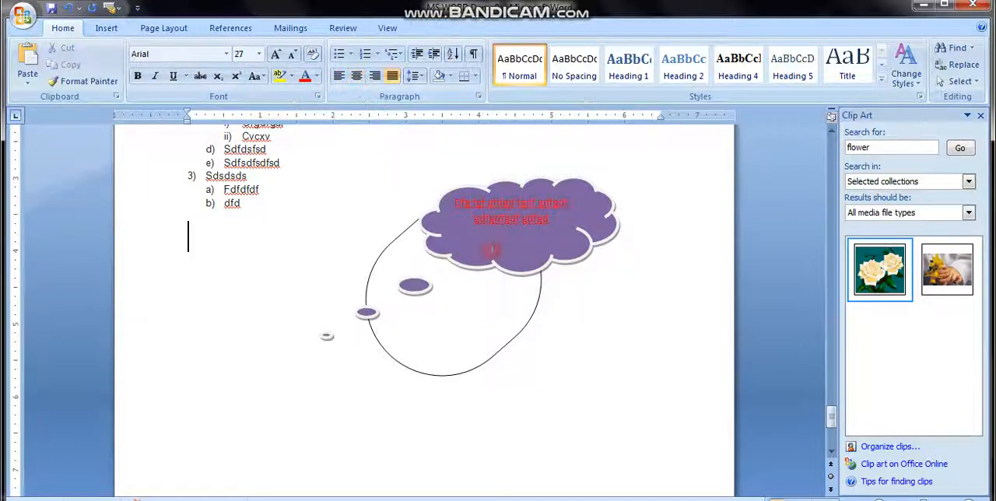
- Rotate the cloud callout slightly clockwise and reposition its thought bubbles, ending them at its lower left
left_click(504, 262)
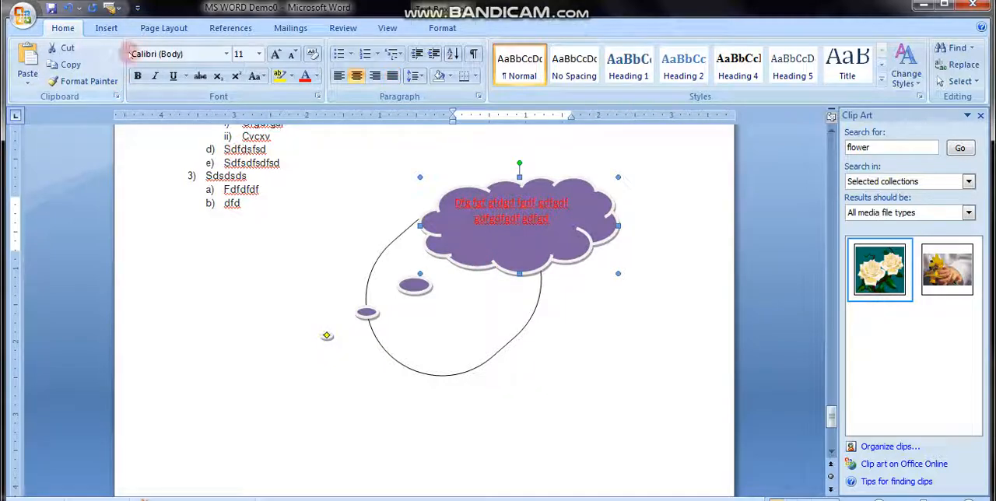
left_click(123, 28)
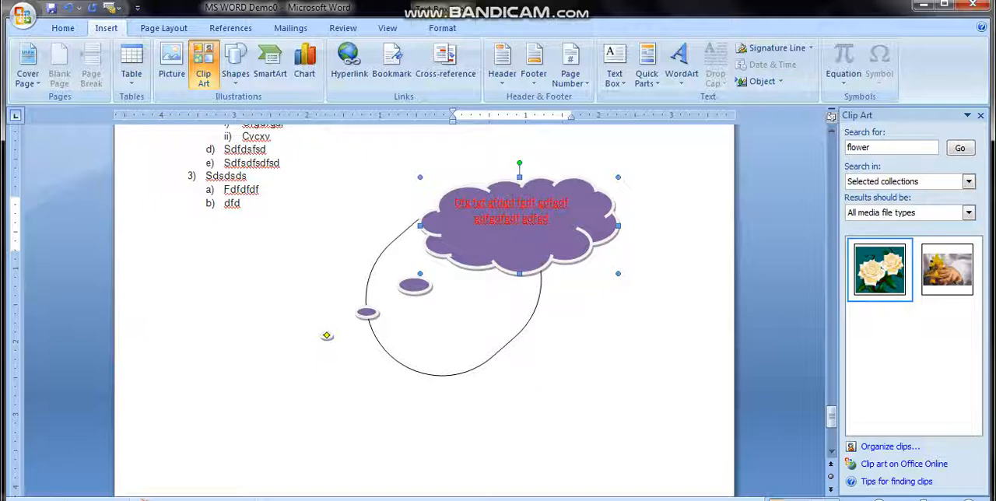
left_click(783, 338)
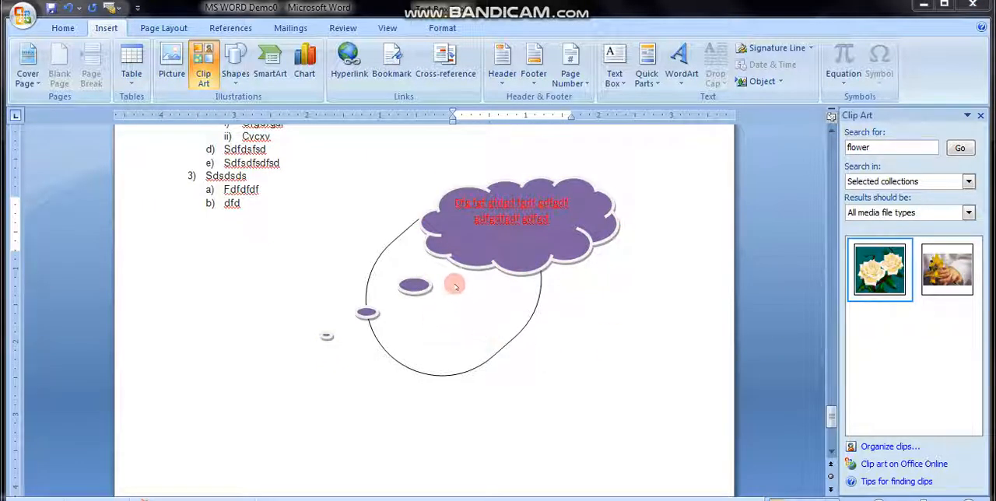
left_click(324, 337)
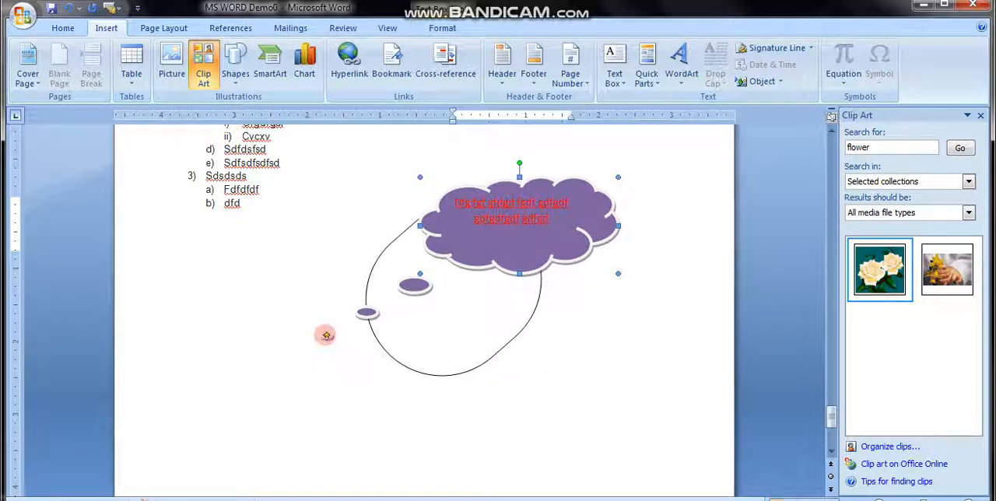
left_click_drag(340, 330, 352, 216)
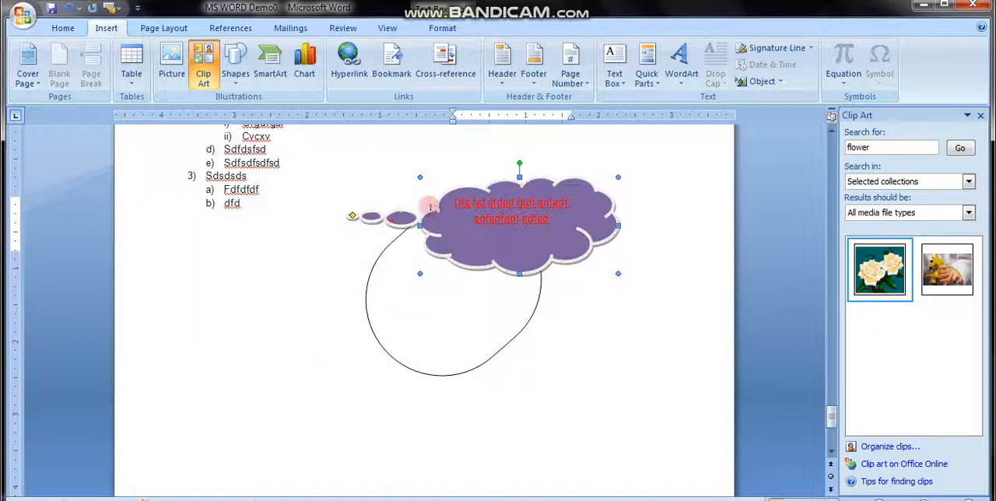
mouse_move(518, 162)
left_mouse_down()
mouse_move(561, 173)
mouse_move(530, 164)
left_mouse_up()
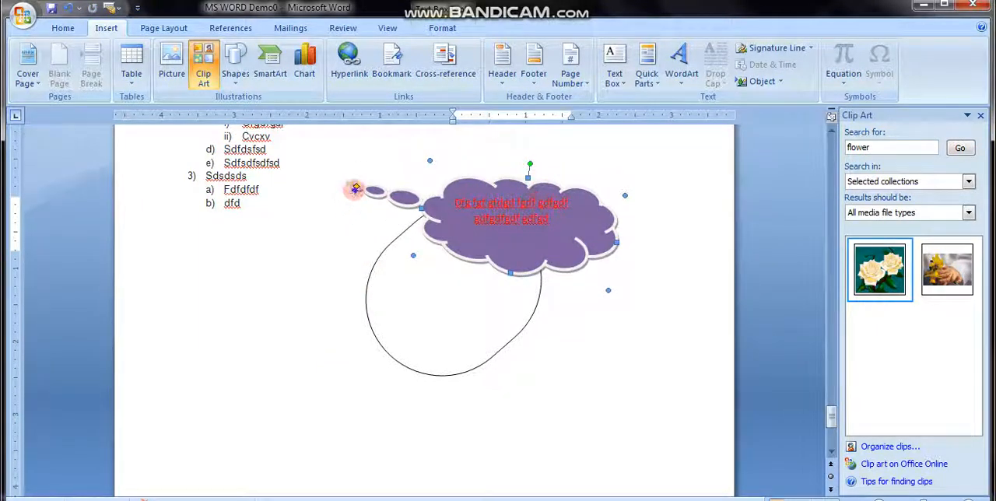
left_click_drag(356, 188, 348, 334)
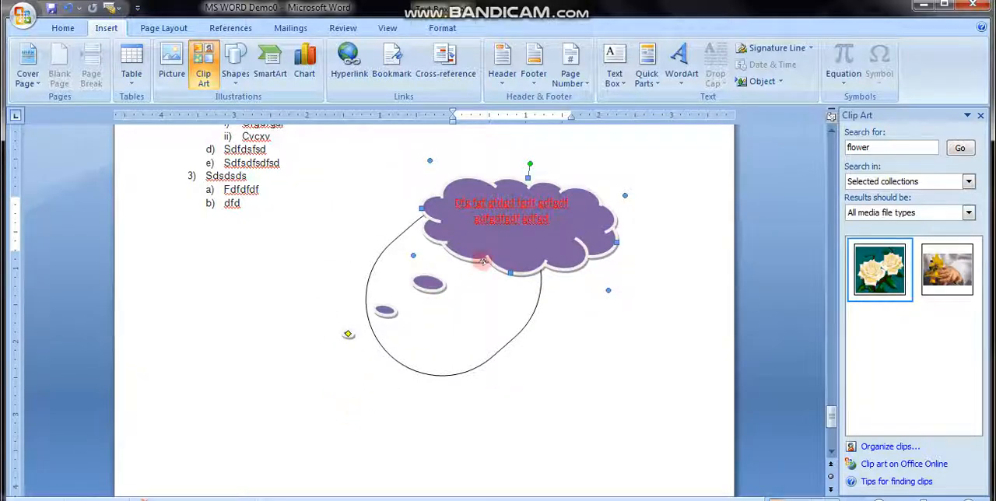
- Delete the cloud callout and the rotated rounded shape from the page
key("Delete")
left_click(425, 278)
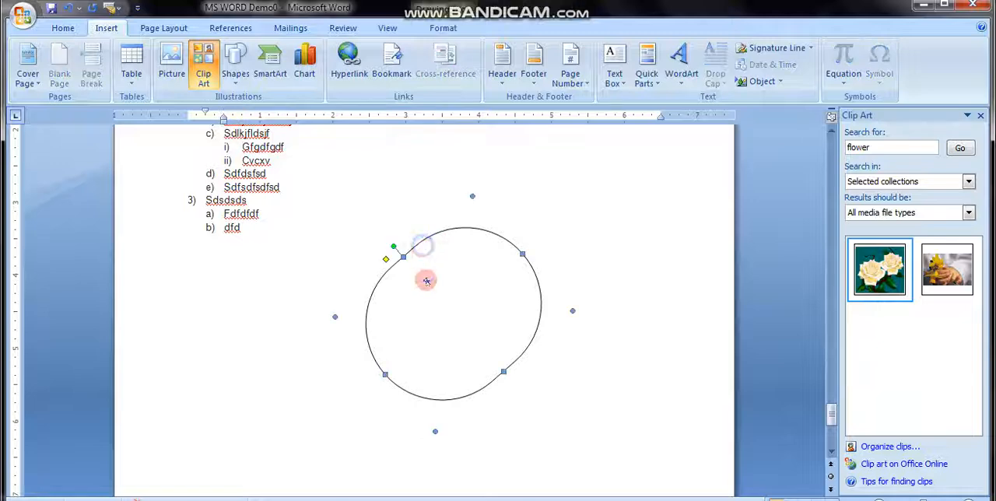
key("Delete")
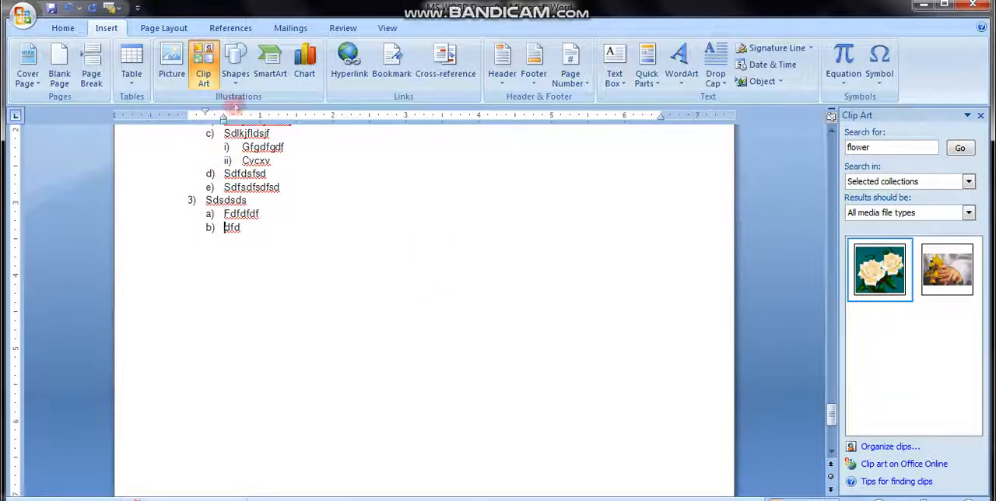
- Draw a flowchart Alternate Process shape about 0.69" high by 1.19" wide beside the end of the numbered list
left_click(236, 71)
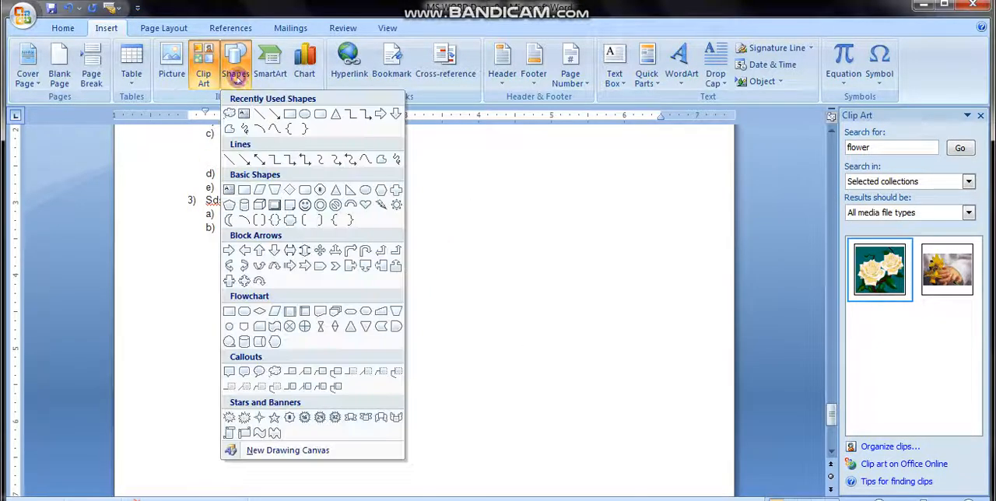
left_click(243, 311)
left_click_drag(403, 193, 489, 241)
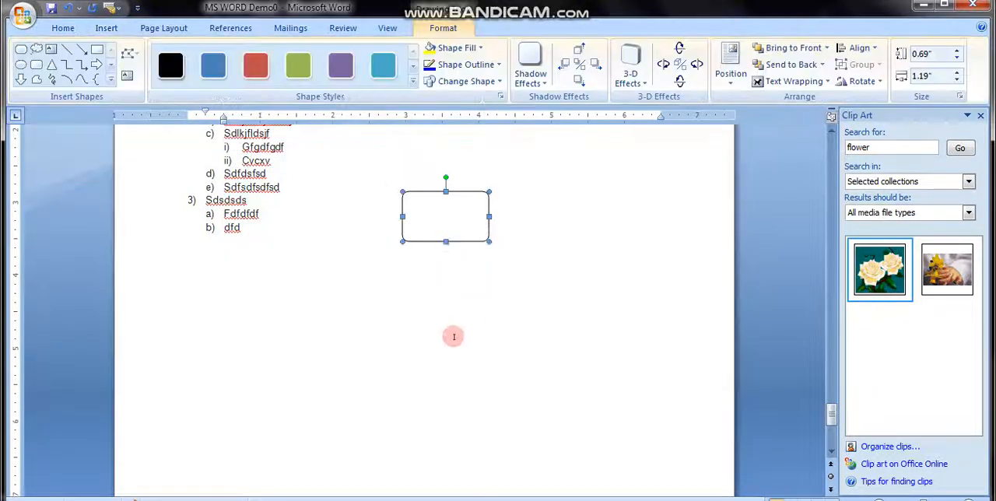
left_click(466, 293)
- Draw a cube about 0.96" by 1.67" below the rounded box and a triangle about 1.46" by 1.31" to the cube's left
left_click(107, 28)
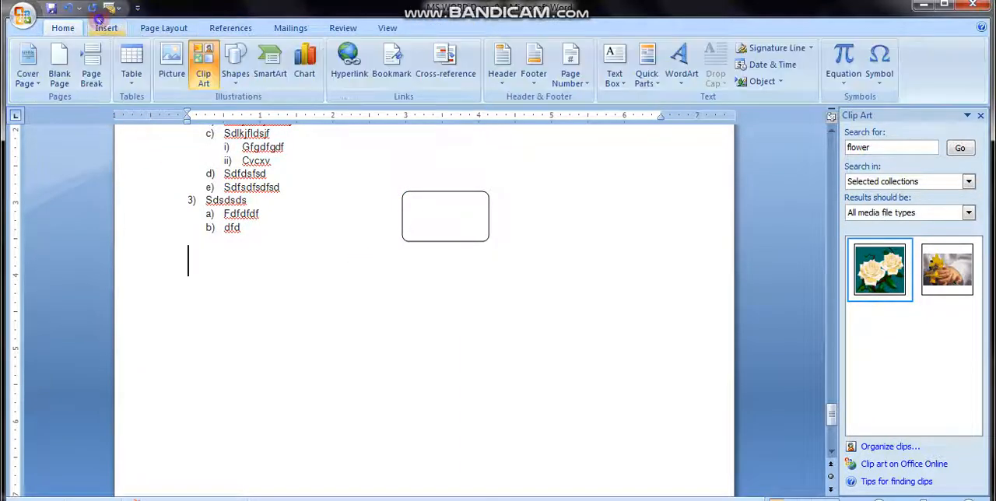
left_click(244, 69)
left_click(260, 205)
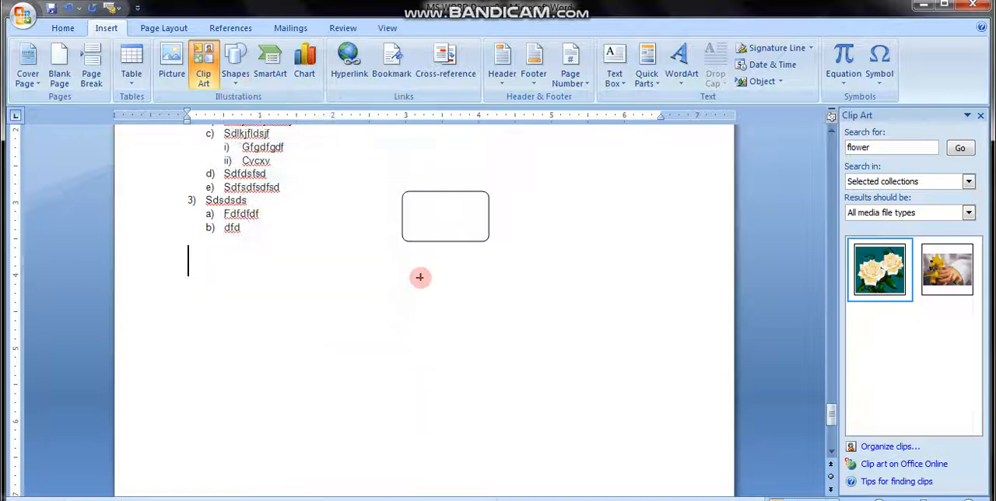
left_click_drag(419, 277, 542, 349)
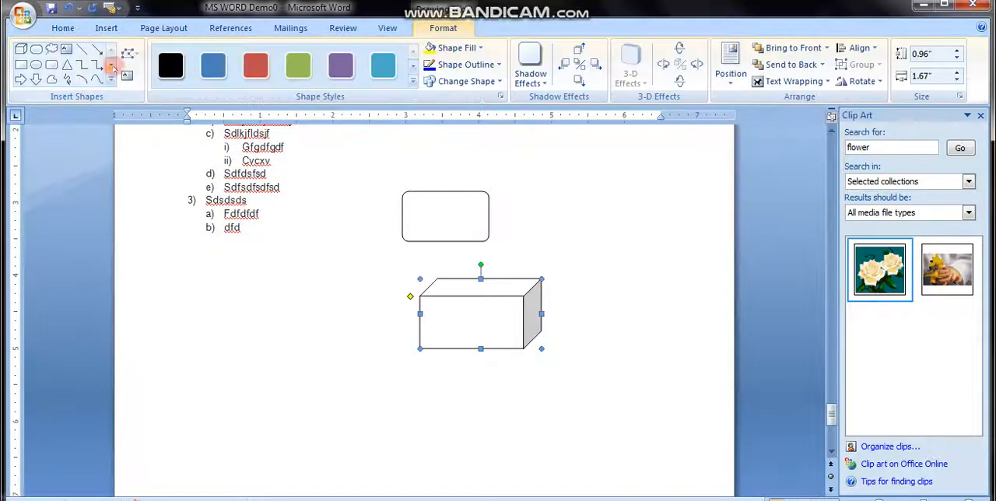
left_click(67, 65)
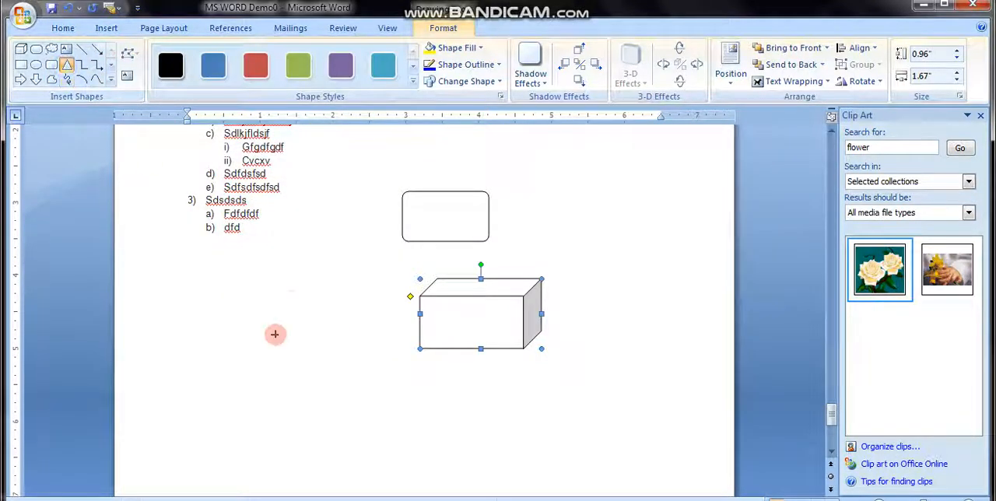
left_click_drag(291, 301, 388, 408)
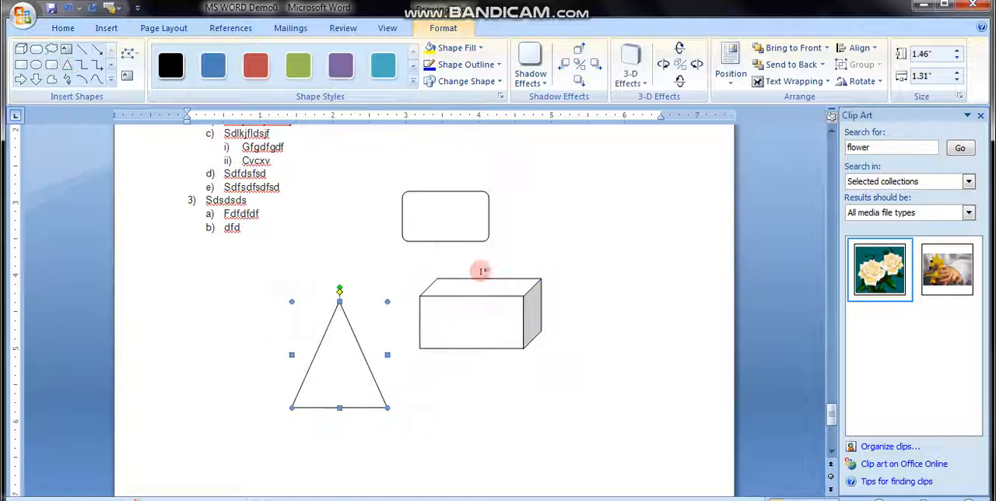
- Move the triangle slightly up and right, and shift the cube up and left to just beneath the rounded box
left_click_drag(334, 376, 351, 352)
left_click_drag(455, 287, 429, 264)
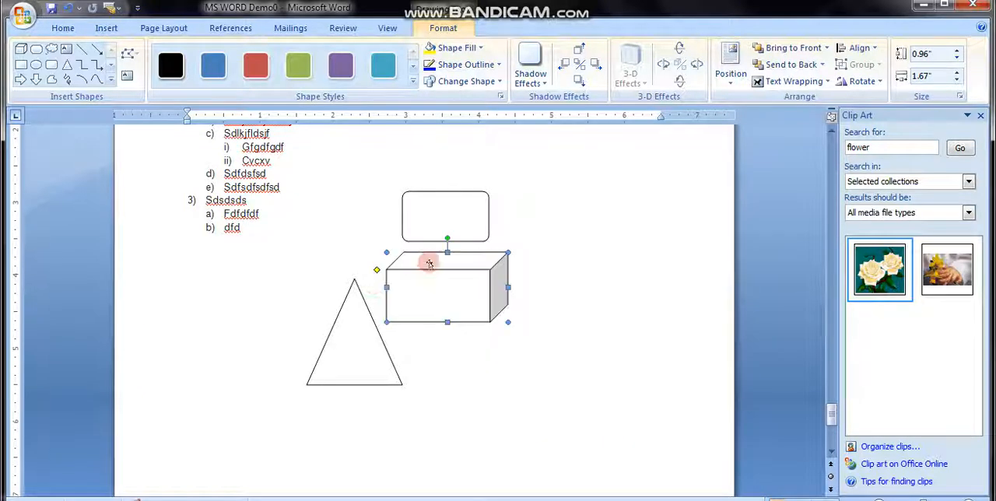
left_click(450, 409)
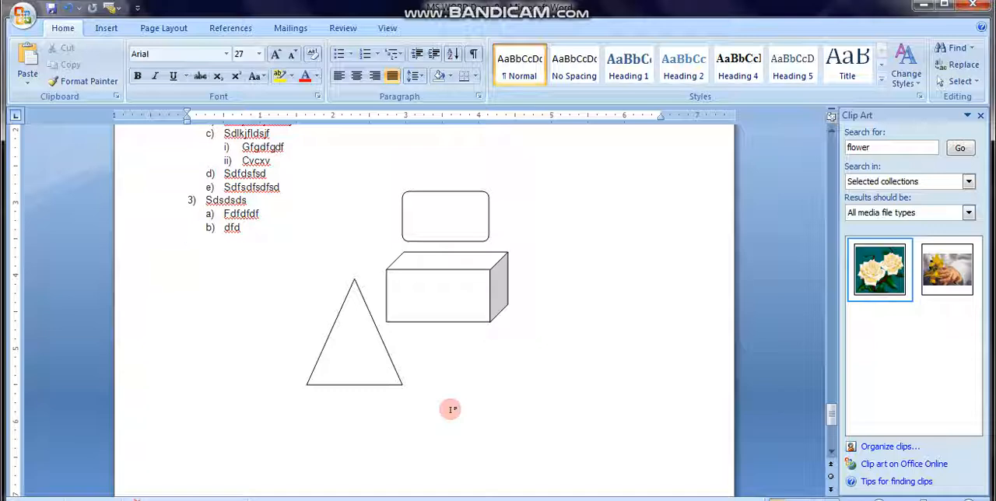
- Select the triangle, cube and rounded box together and move them slightly right and down as one set
left_click(361, 341)
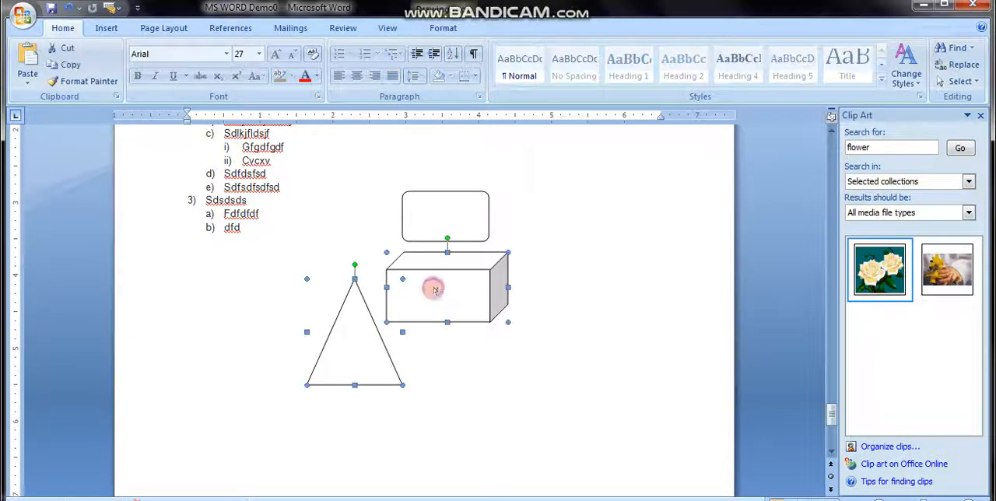
left_click(448, 232, "shift")
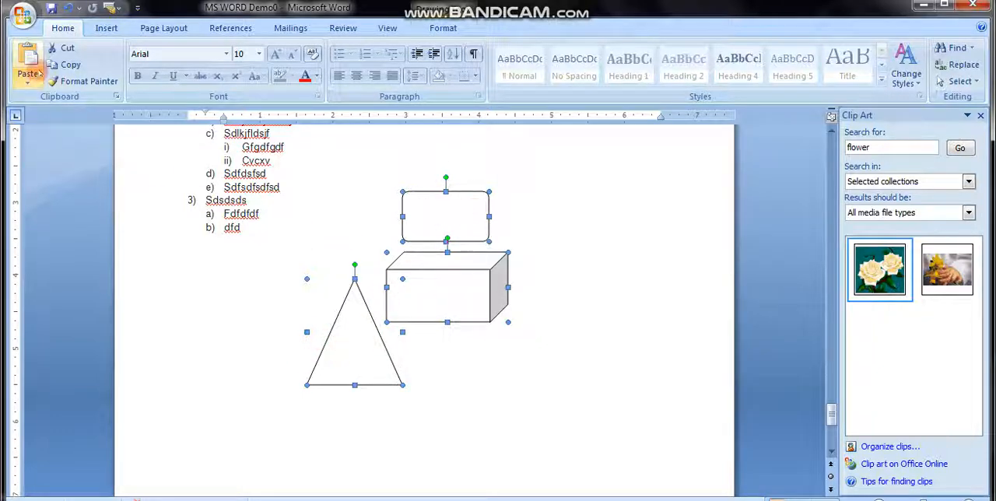
left_click_drag(440, 285, 472, 311)
left_click(558, 316)
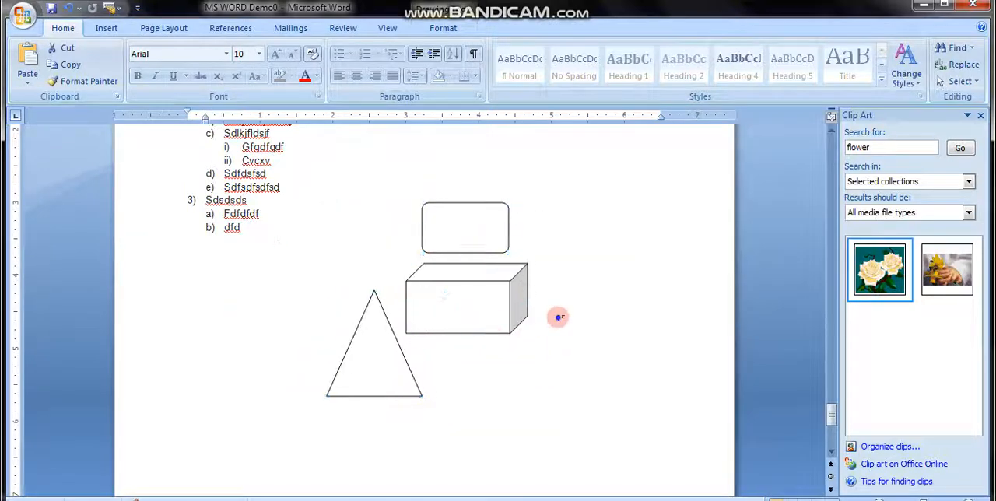
- Reselect the triangle, cube and rounded box and move them together upward until the rounded box is level with list item d)
left_click(403, 364)
left_click(472, 311, "shift")
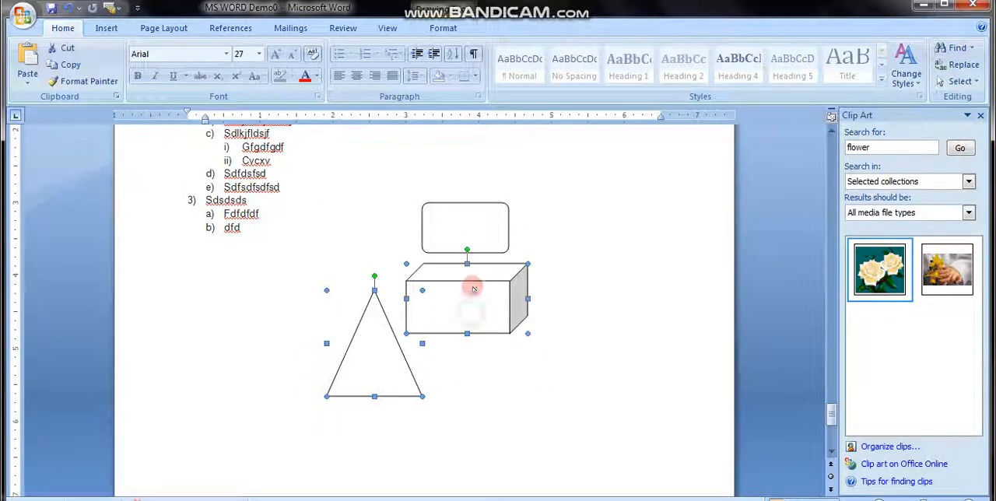
left_click(467, 239, "shift")
left_click_drag(456, 296, 288, 244)
left_click_drag(288, 245, 450, 253)
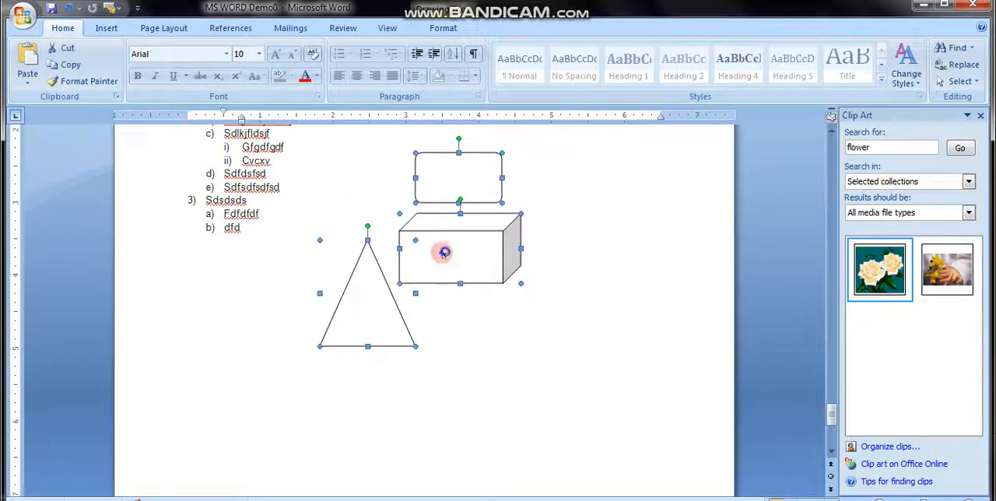
left_click(510, 292)
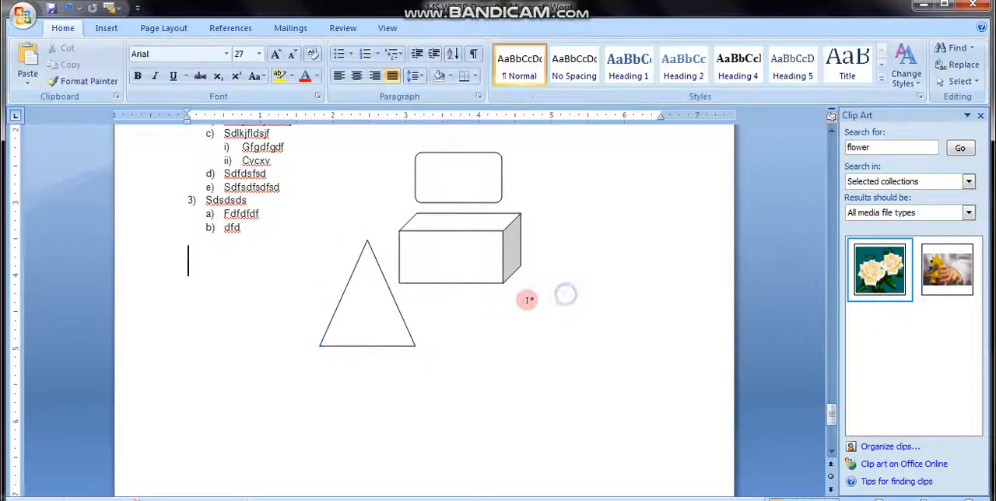
- Select the triangle, cube and rounded box together and place a duplicate set below and to the right of the originals
left_click(373, 299)
left_click(451, 269, "shift")
left_click(459, 195, "shift")
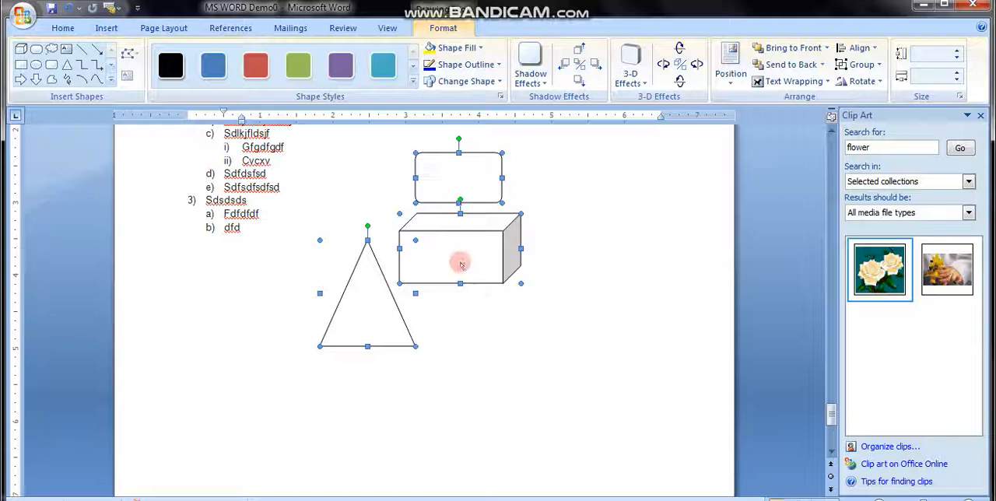
left_click_drag(460, 262, 585, 337)
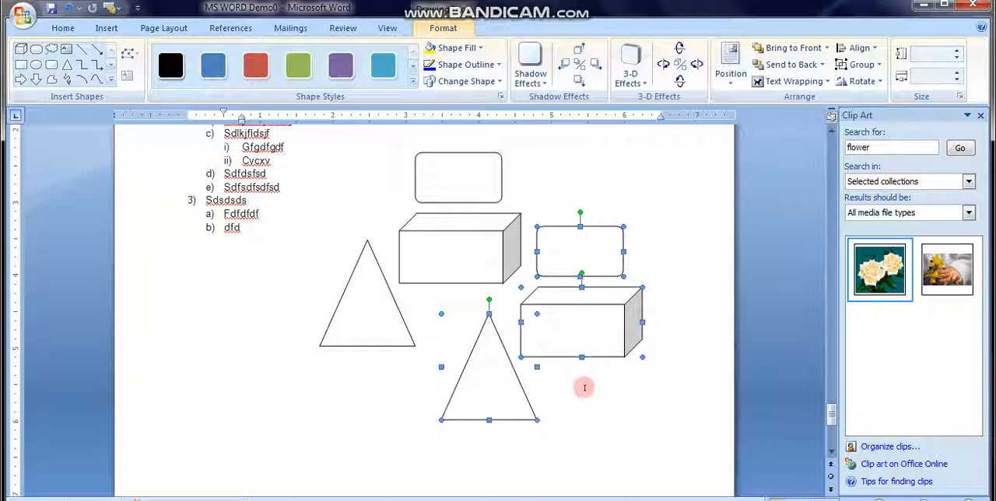
- Place another duplicate of the three shapes over the end of the numbered list, and undo that copy
left_click_drag(561, 355, 242, 324)
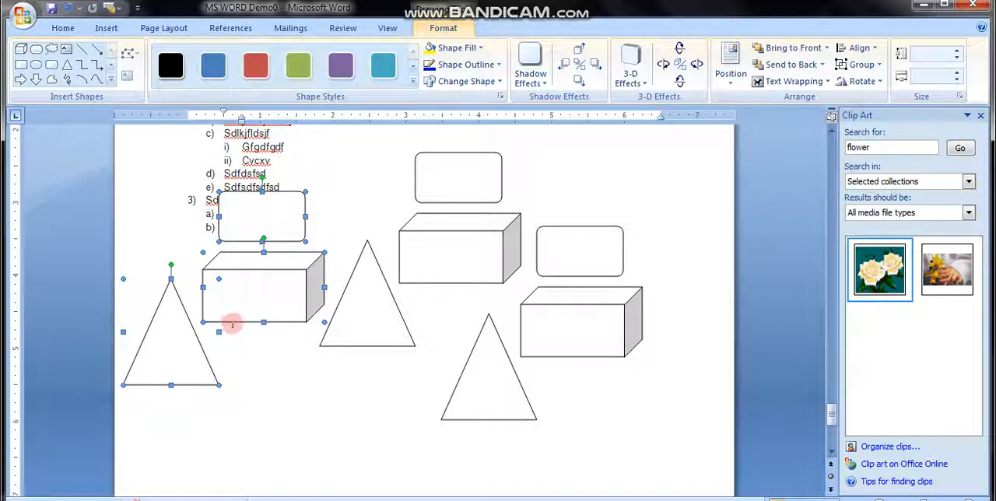
left_click(68, 8)
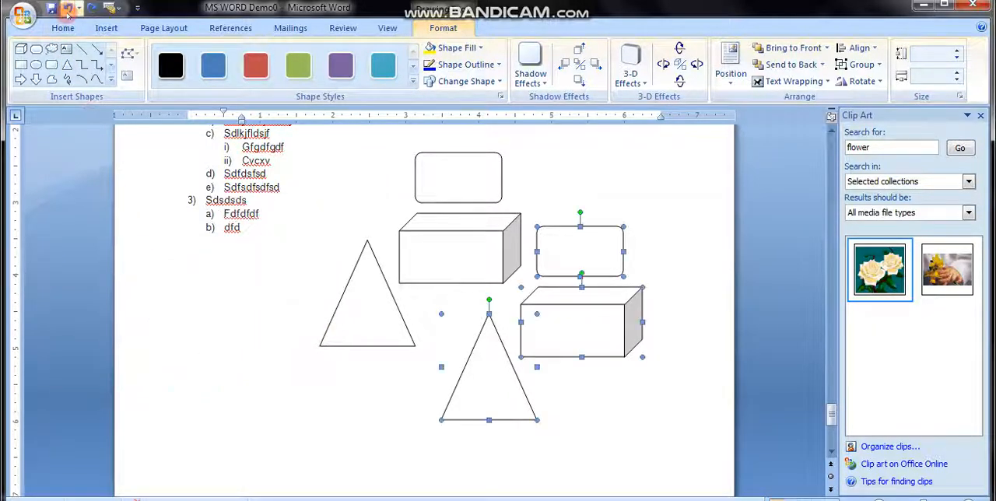
left_click(320, 278)
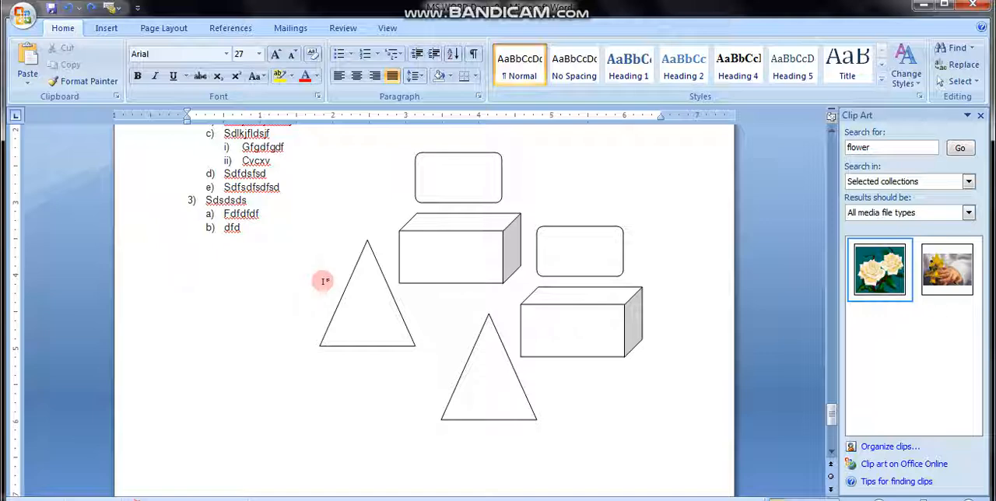
- Add "Undo – Ctrl + Z" and "Redo – Ctrl + Y" as items 27 and 28 of the shortcut list under Looping Structure
scroll(325, 281, "up", 1)
key("ctrl+Home")
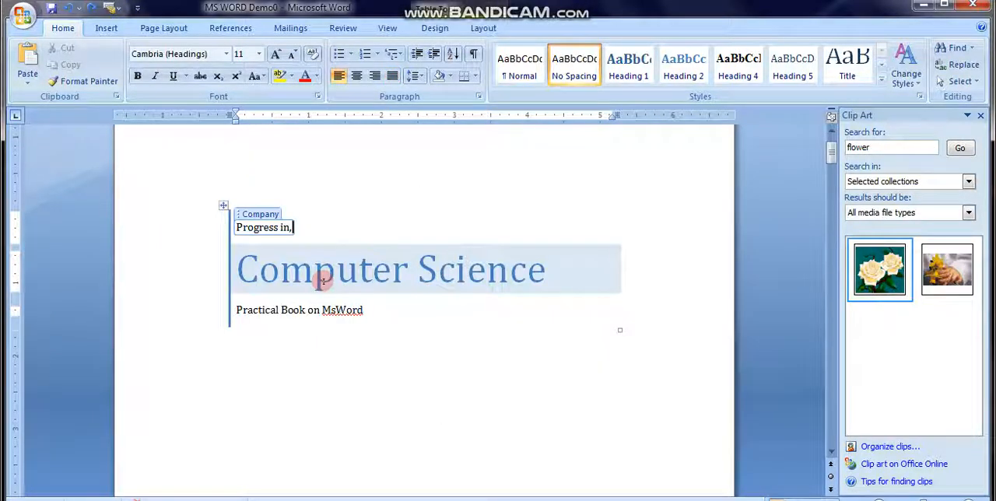
key("Page_Down")
key("Page_Down")
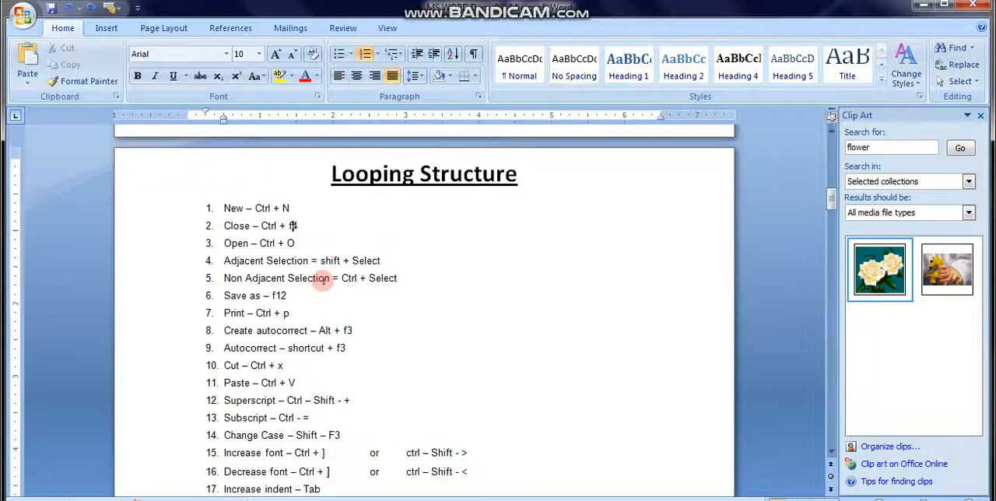
key("Page_Down")
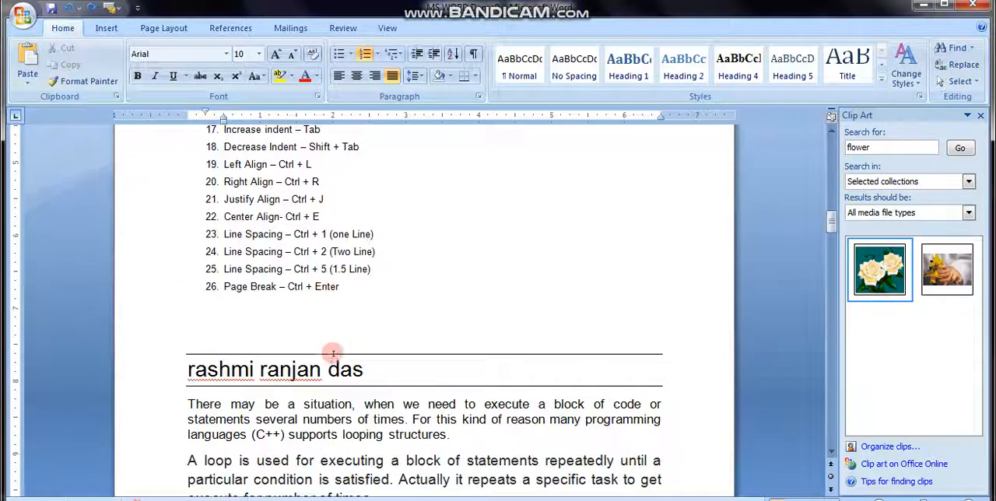
left_click(410, 290)
key("Return")
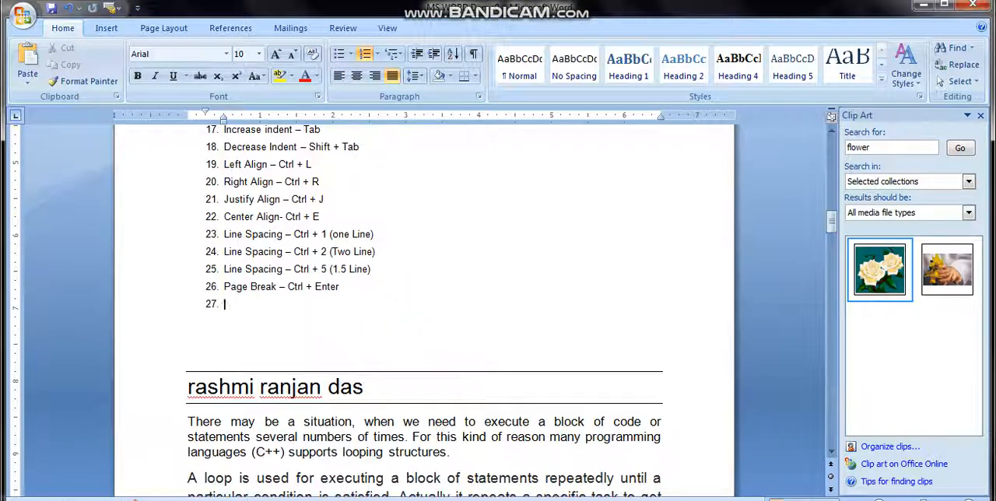
type("u")
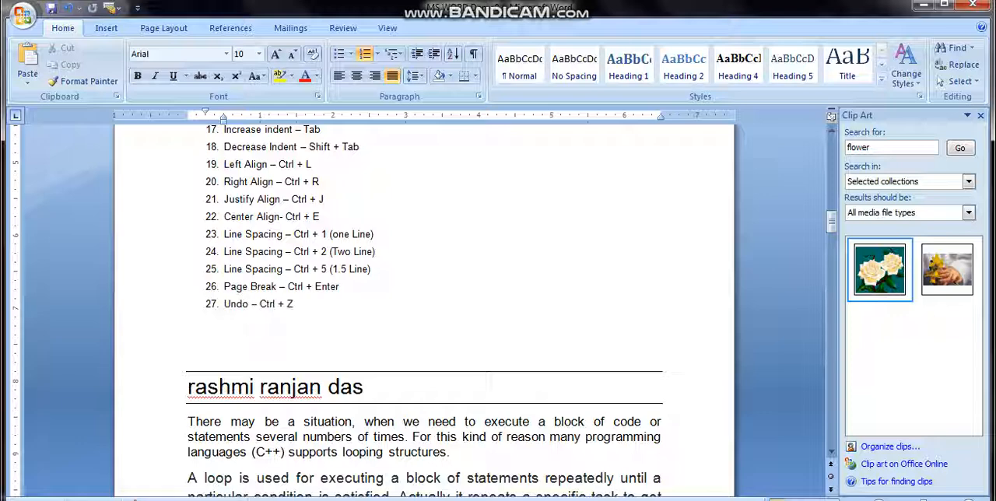
key("Return")
type("Redo – Ctrl + Y")
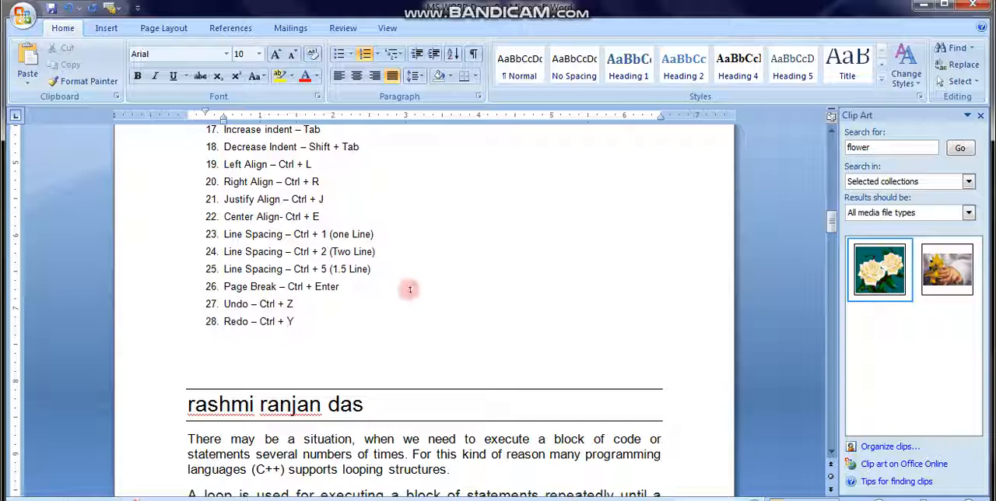
- Delete the original triangle beside the upper cube at the document's end, undo the deletion once and remove it again
key("ctrl+End")
scroll(410, 289, "down", 8)
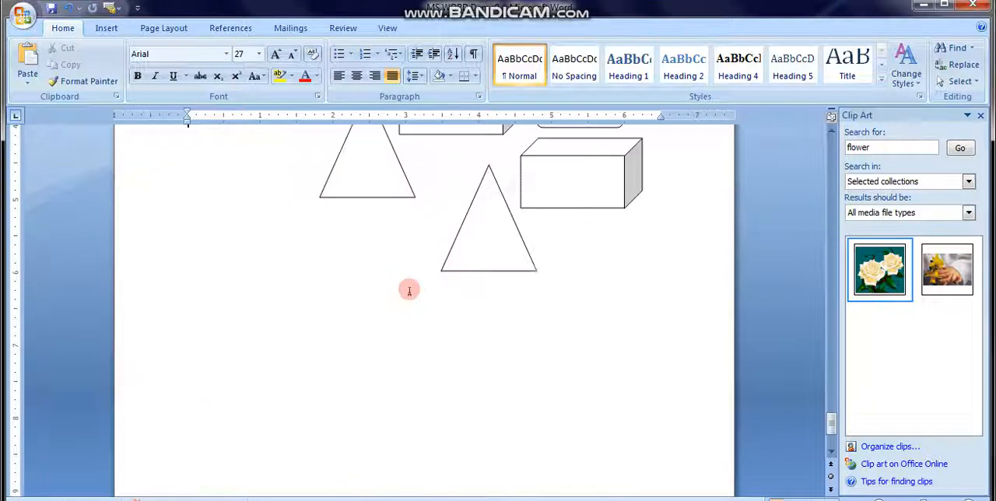
scroll(391, 381, "up", 3)
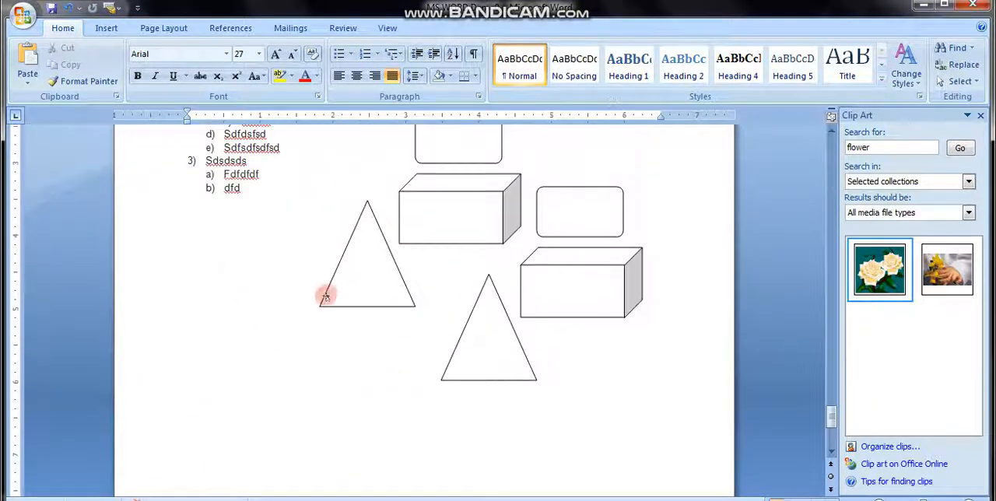
left_click(355, 278)
key("Delete")
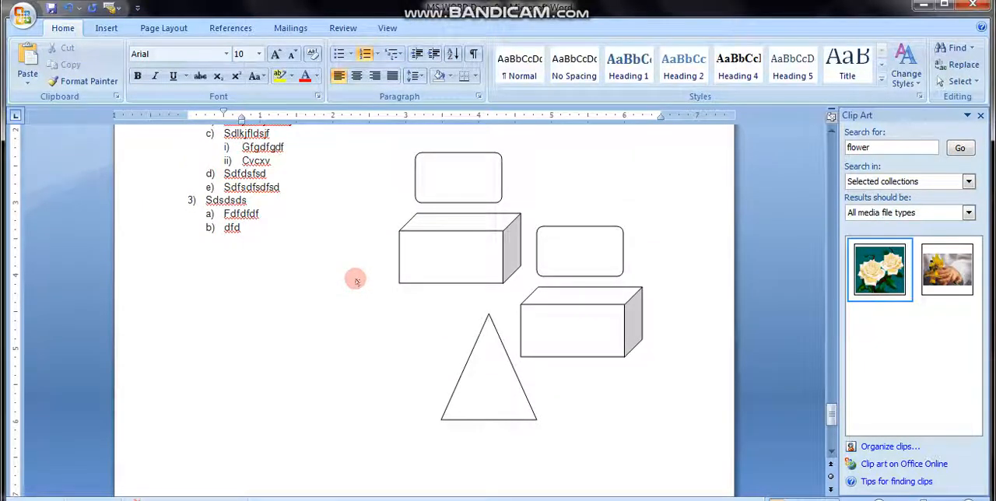
key("ctrl+z")
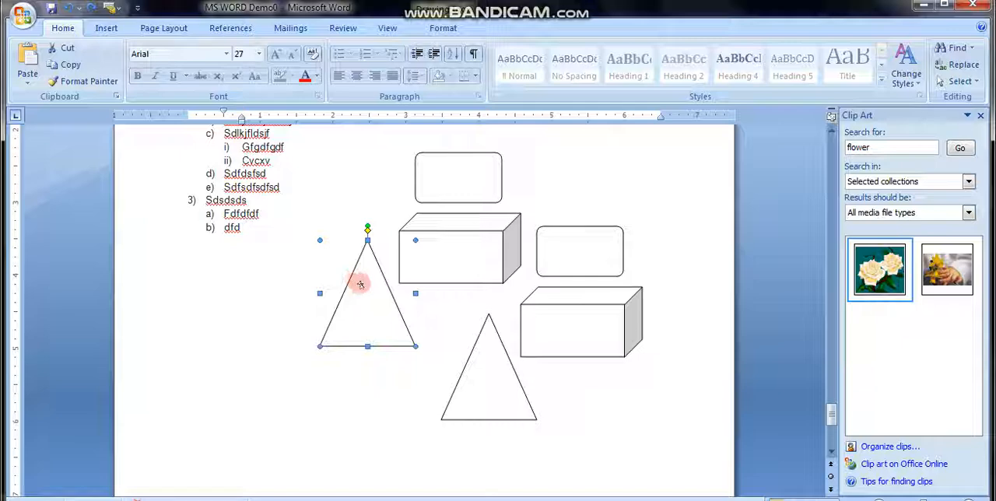
key("Delete")
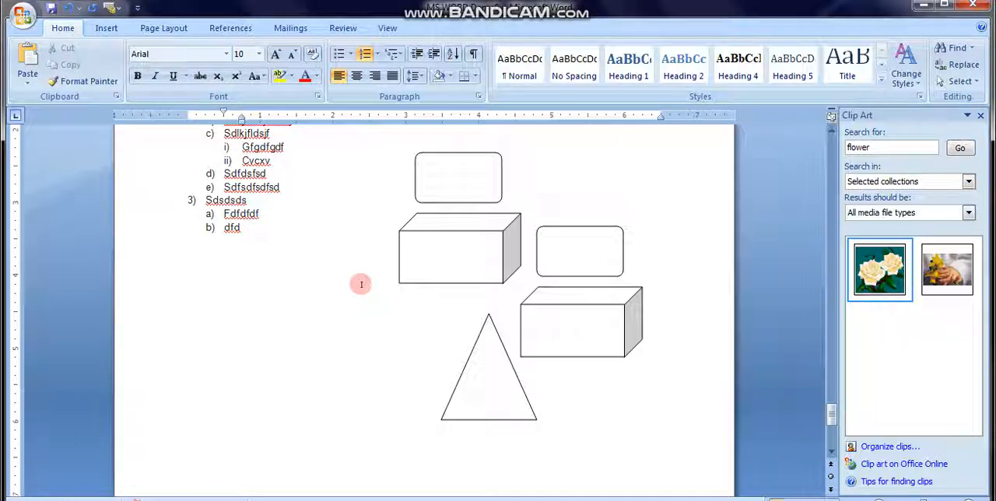
- Enter "computer" on the empty line below the numbered list, and undo and redo that entry
left_click(223, 280)
left_click(260, 233)
left_click(203, 261)
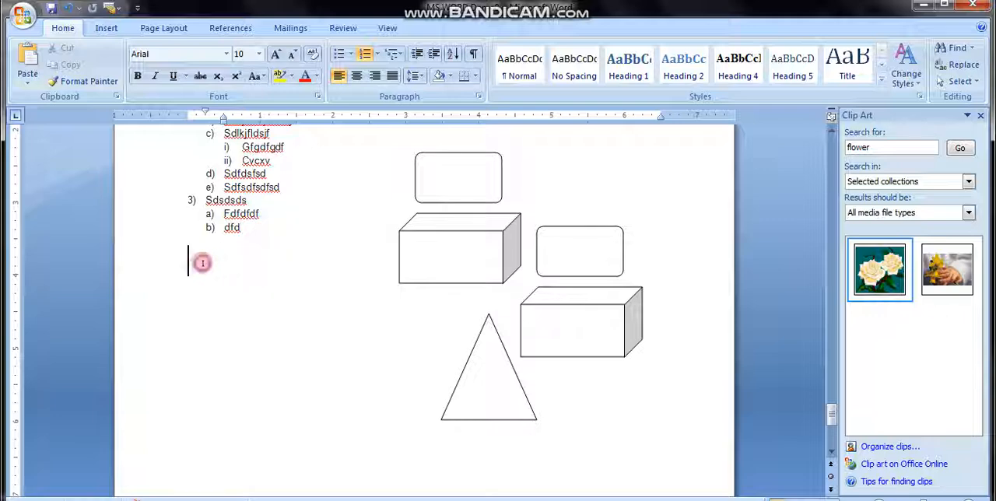
type("computer")
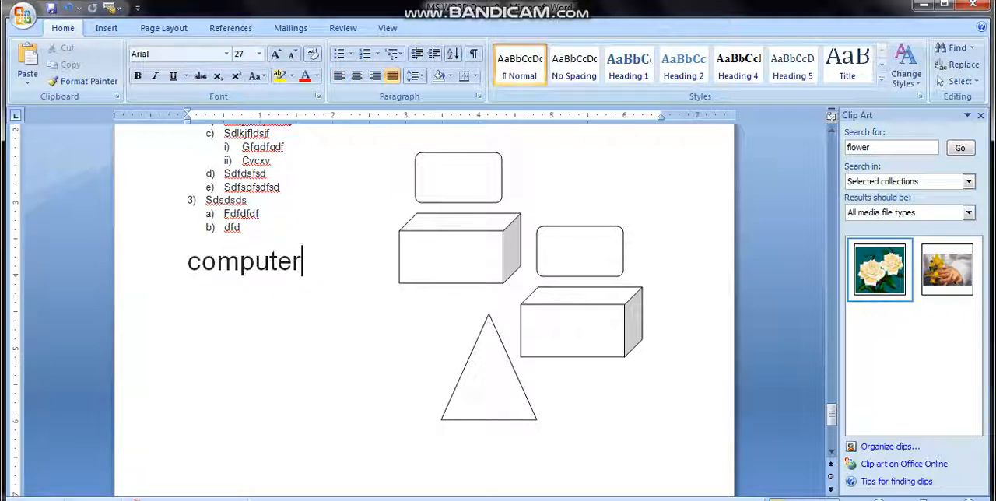
key("ctrl+z")
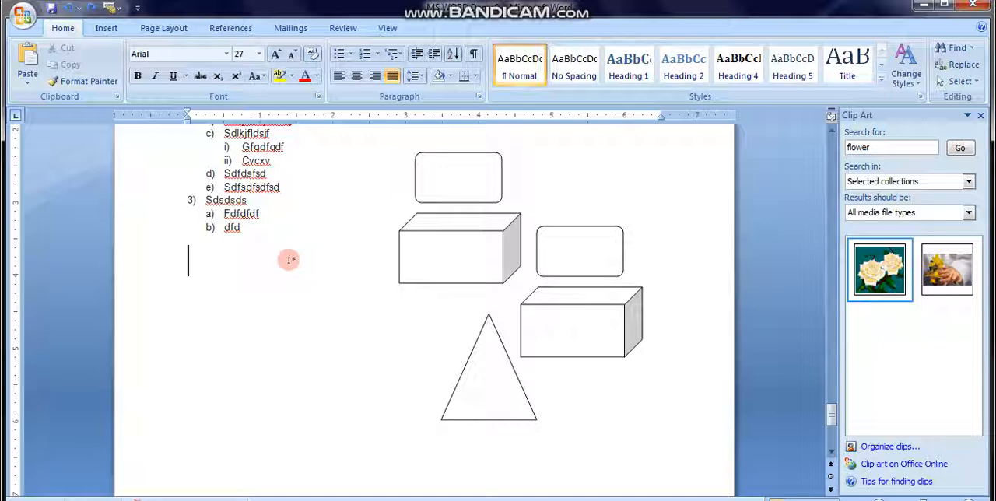
key("ctrl+y")
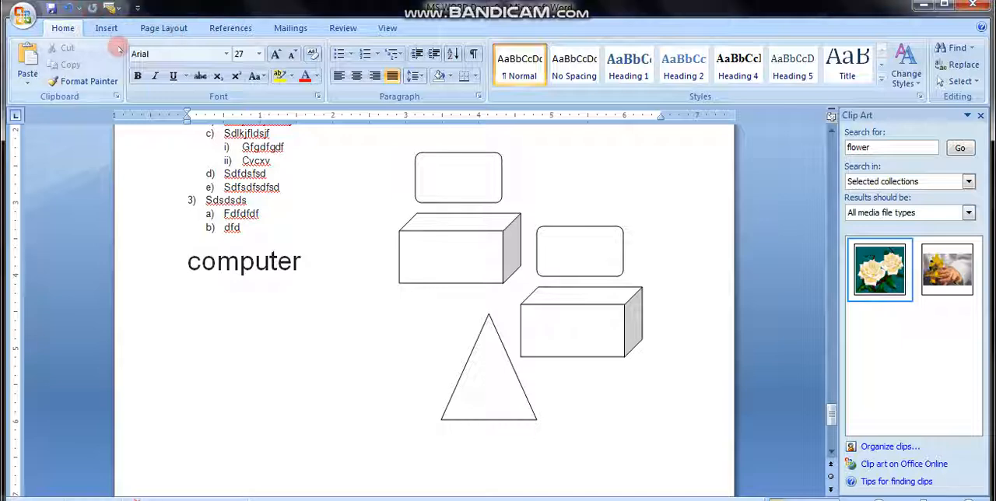
- Place the text cursor at the end of list item b) "dfd" and display the commands for inserting objects
left_click(303, 231)
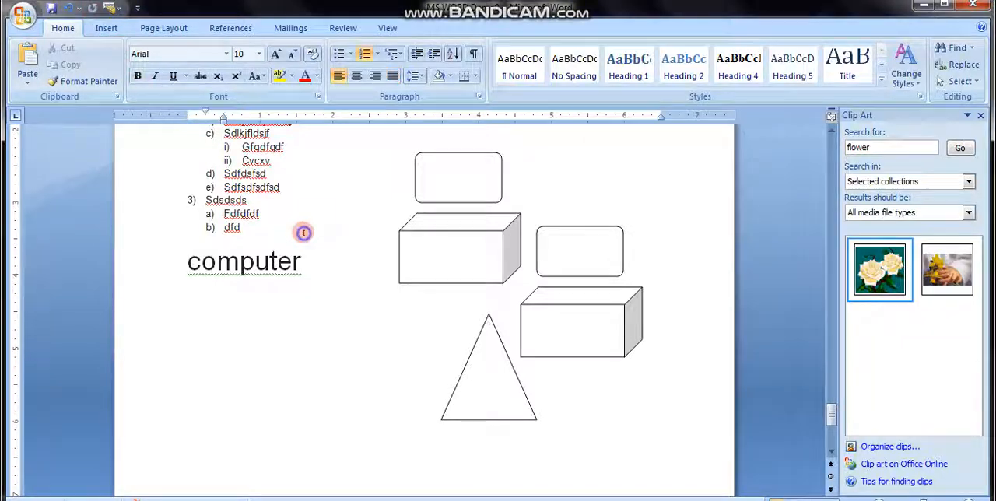
left_click(108, 28)
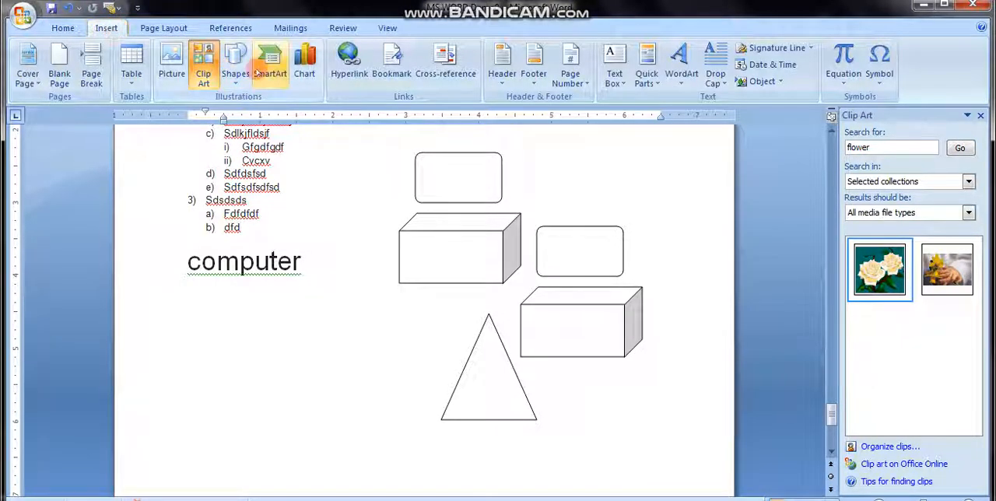